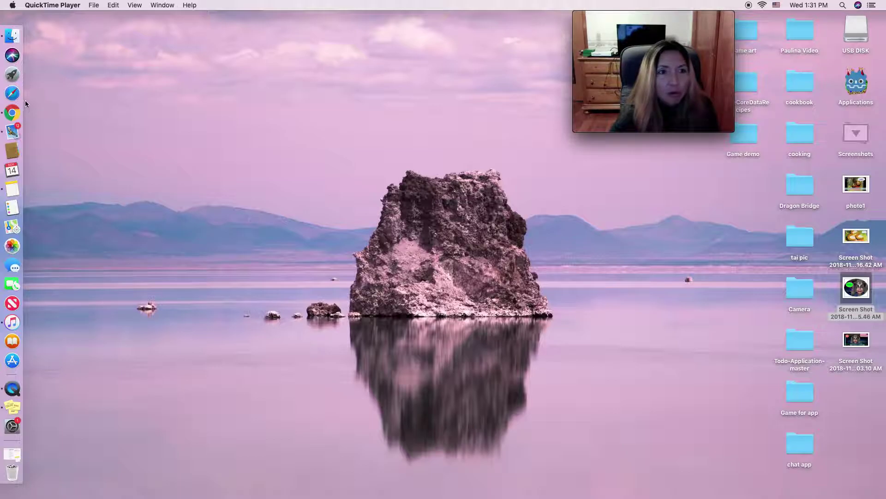
Launch System Preferences from Launchpad and open the Language & Region pane
left_click(12, 74)
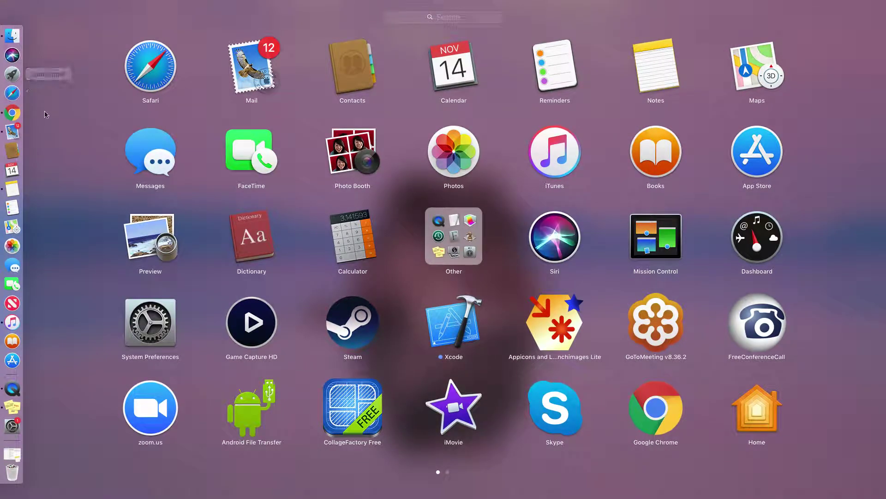
left_click(159, 318)
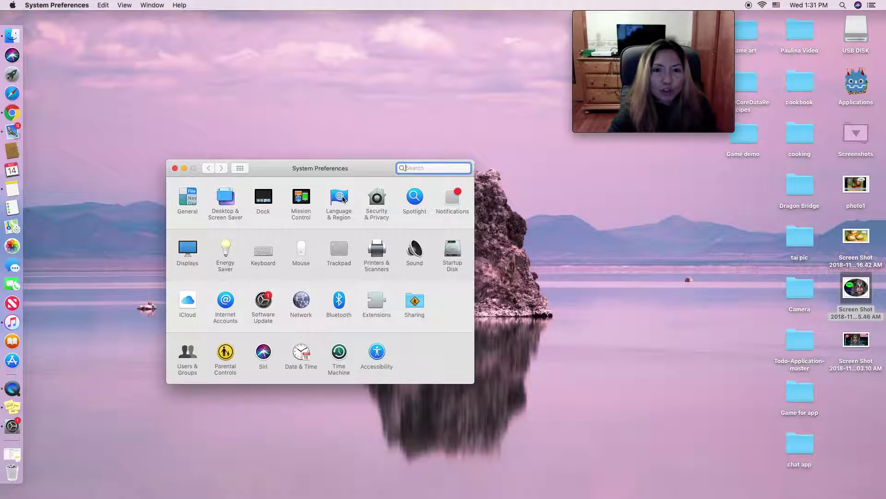
left_click(342, 198)
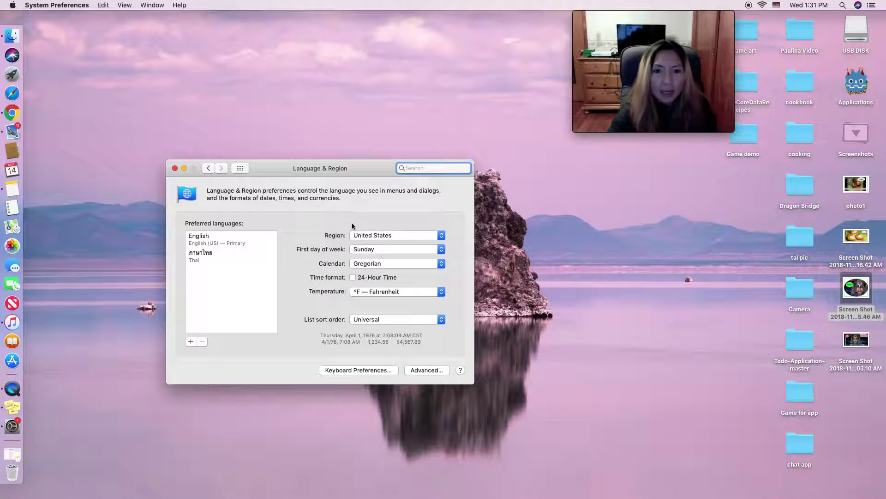
Browse the Region list through Africa and Europe, leaving United States selected
left_click(411, 236)
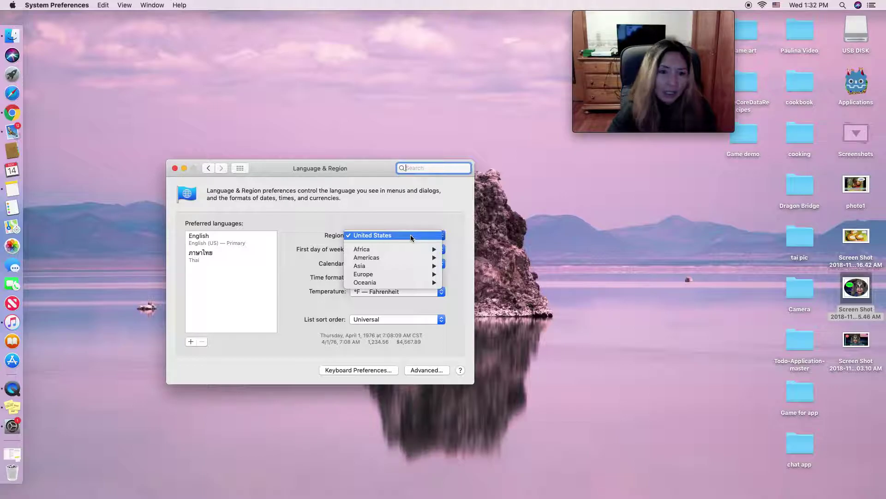
mouse_move(406, 250)
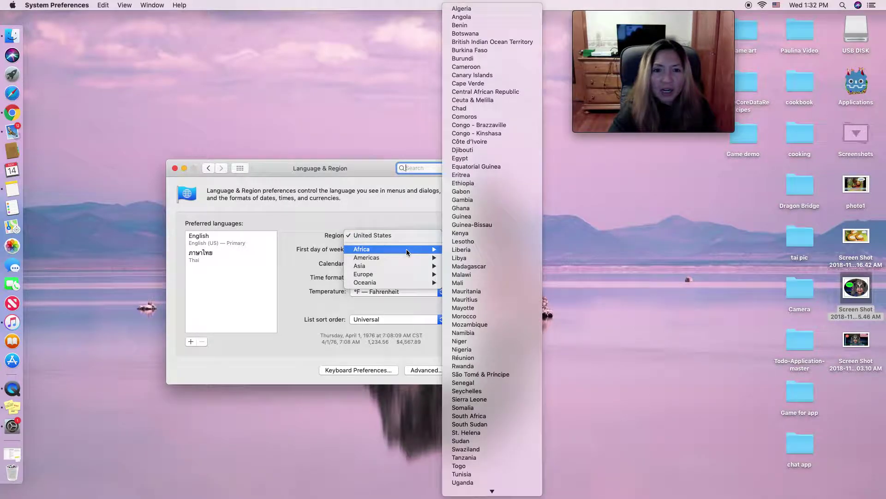
mouse_move(406, 275)
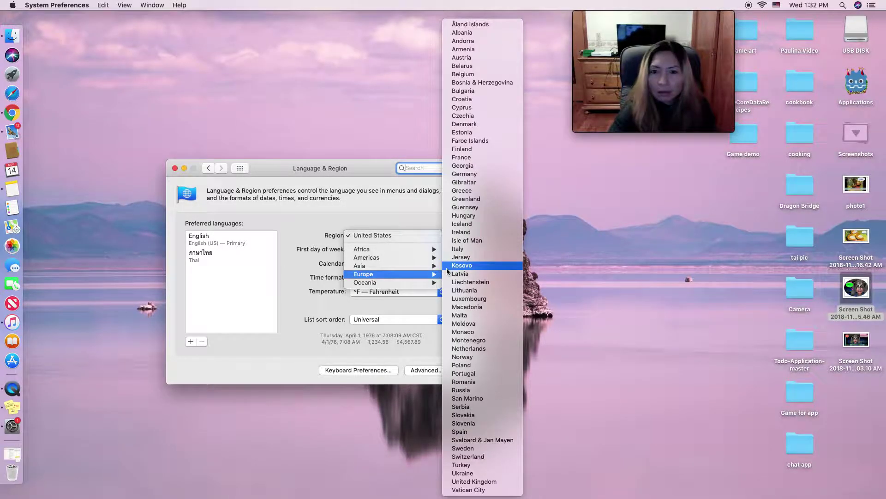
left_click(417, 222)
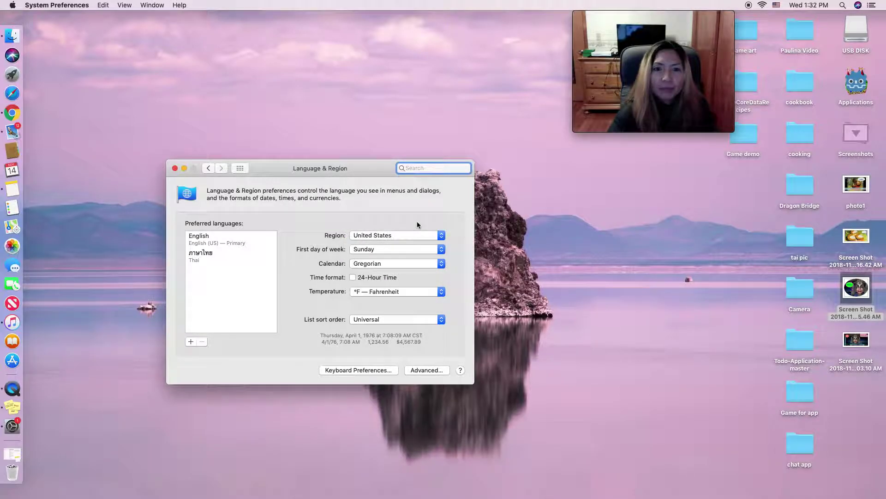
Browse the add-language list (English variants, Español, Amharic) and cancel without adding any
left_click(191, 342)
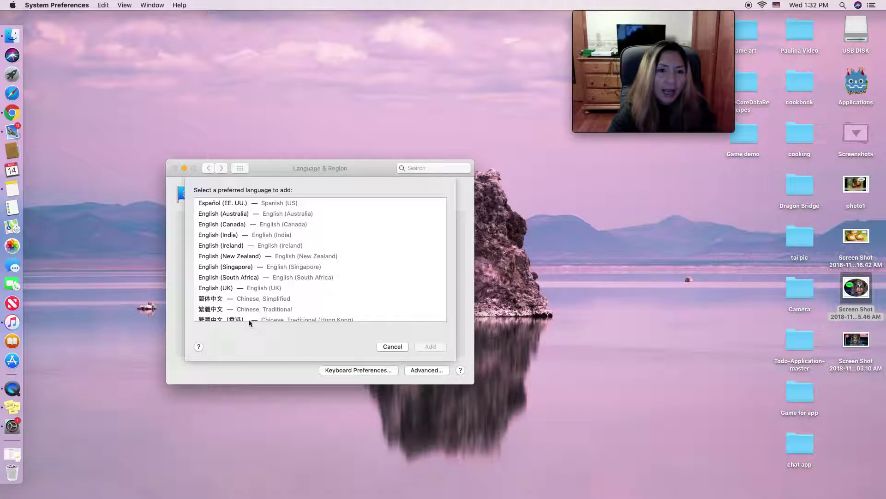
left_click(420, 267)
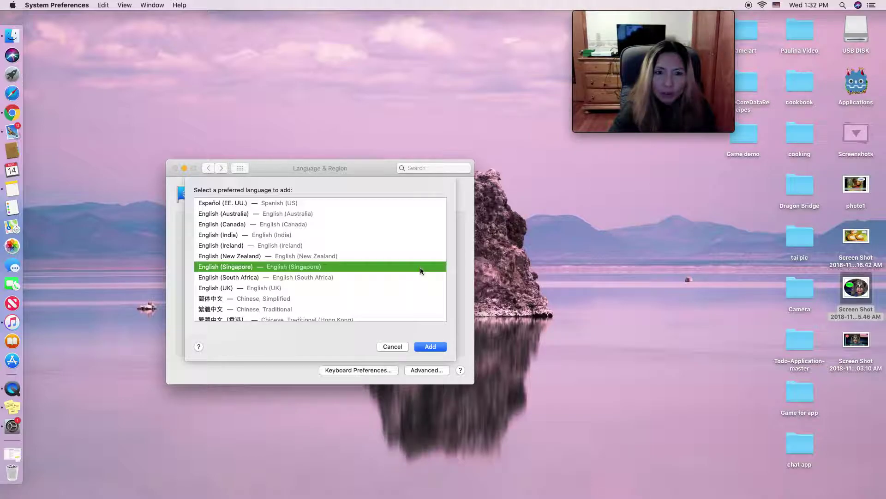
left_click(420, 272)
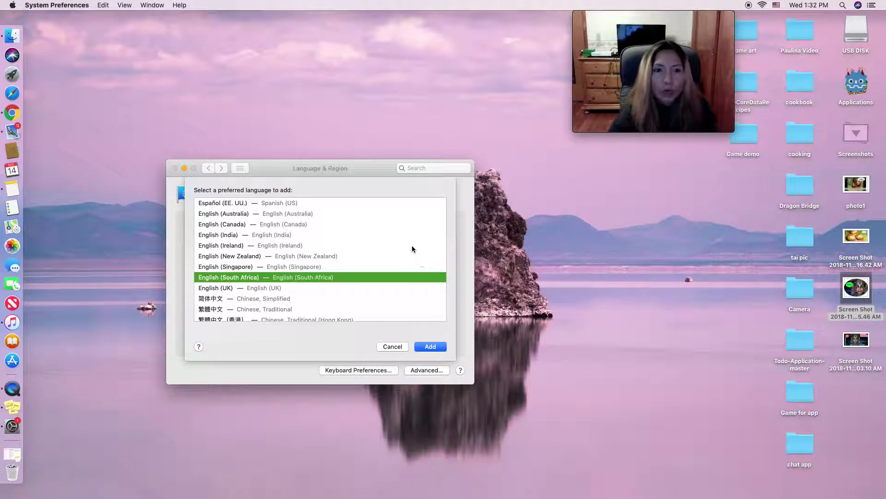
left_click(423, 203)
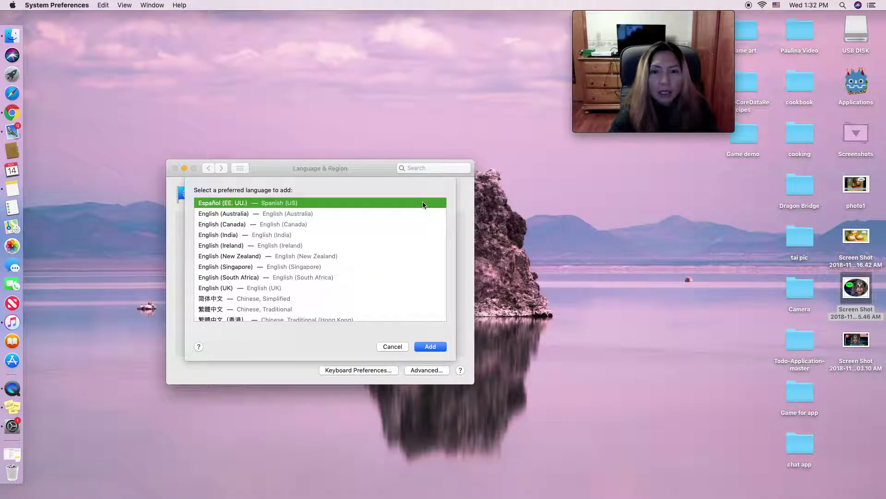
key("Down")
key("Down")
key("Down")
key("Down")
key("Down")
key("Down")
key("Down")
key("Down")
key("Down")
key("Down")
key("Down")
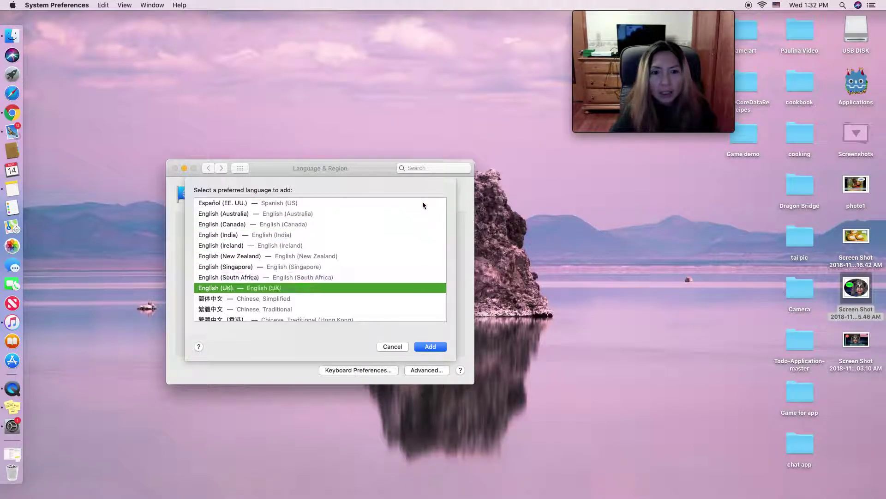
key("Down")
key("Down")
key("Down")
key("Down")
key("Down")
key("Down")
key("Down")
key("Down")
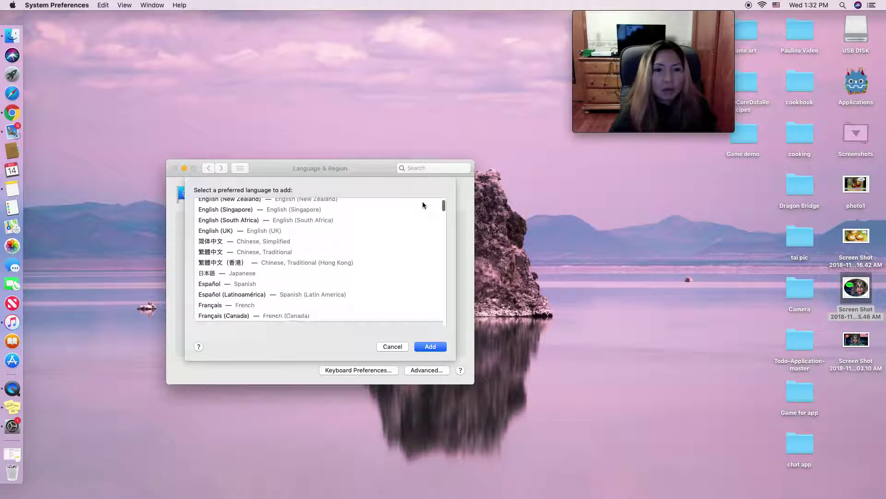
key("Down")
key("Down")
key("Down")
key("Down")
key("Down")
key("Down")
key("Down")
key("Down")
key("Down")
key("Down")
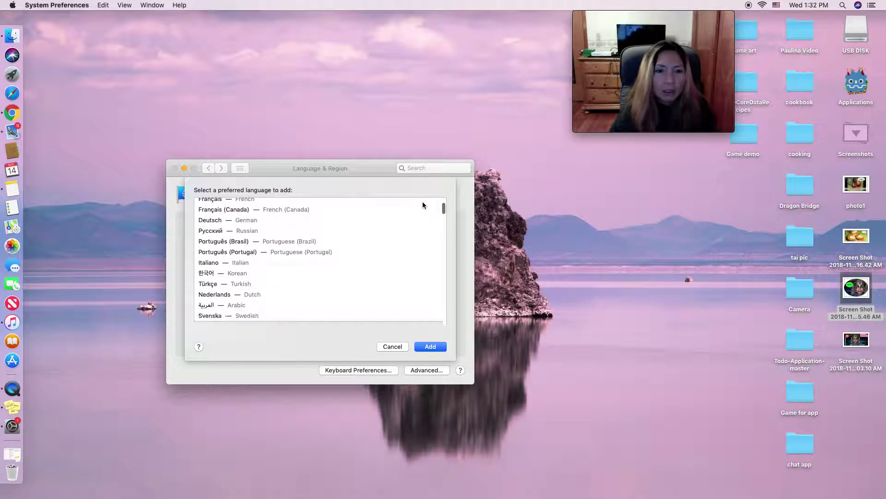
key("Down")
key("Down")
key("Down")
key("Down")
key("Down")
key("Down")
key("Down")
key("Down")
key("Down")
key("Down")
key("Down")
key("Down")
key("Down")
key("Down")
key("Down")
key("Down")
key("Down")
key("Down")
key("Down")
key("Down")
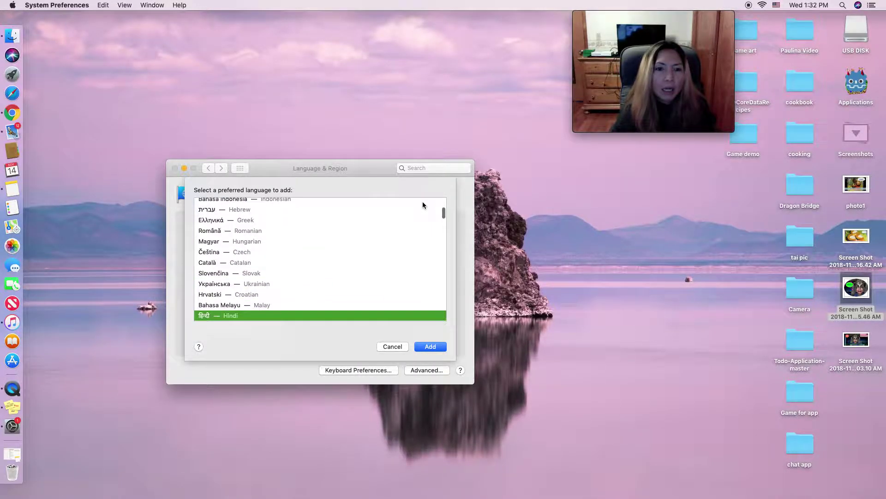
key("Down")
key("Down")
key("Down")
key("Down")
key("Down")
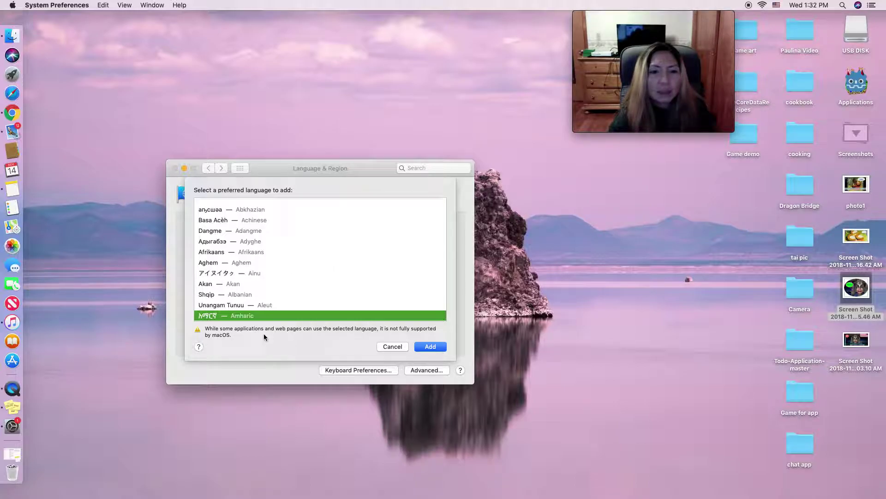
left_click(390, 346)
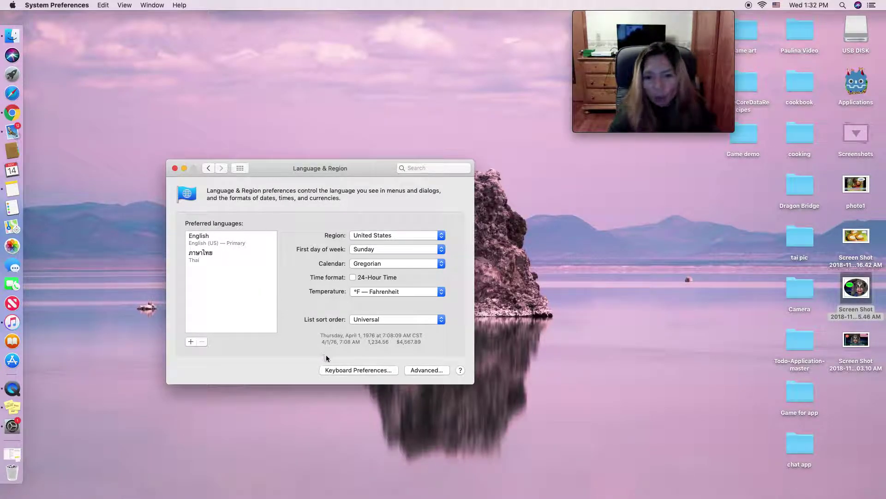
Go to Keyboard preferences and bring up the sheet for adding an input source
left_click(369, 370)
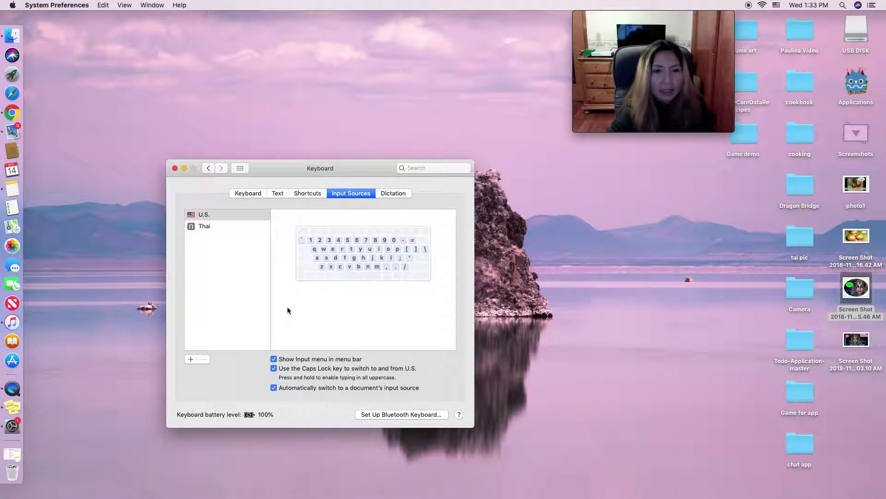
left_click(191, 359)
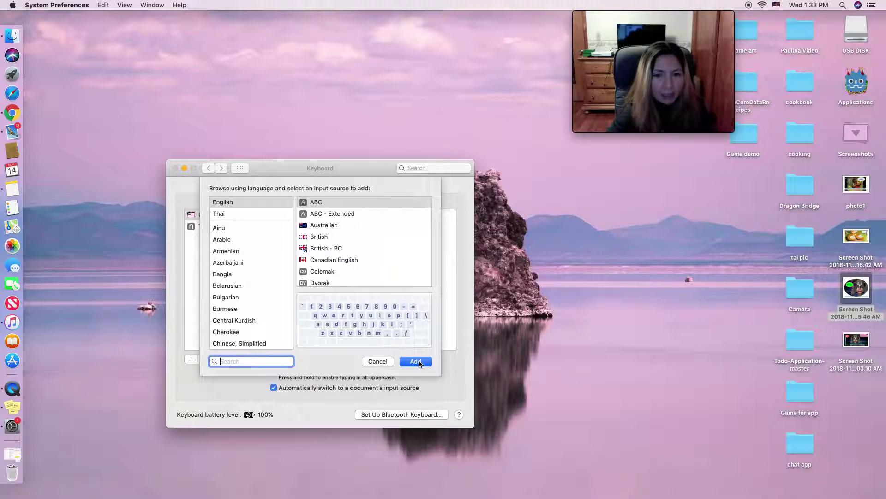
left_click(385, 361)
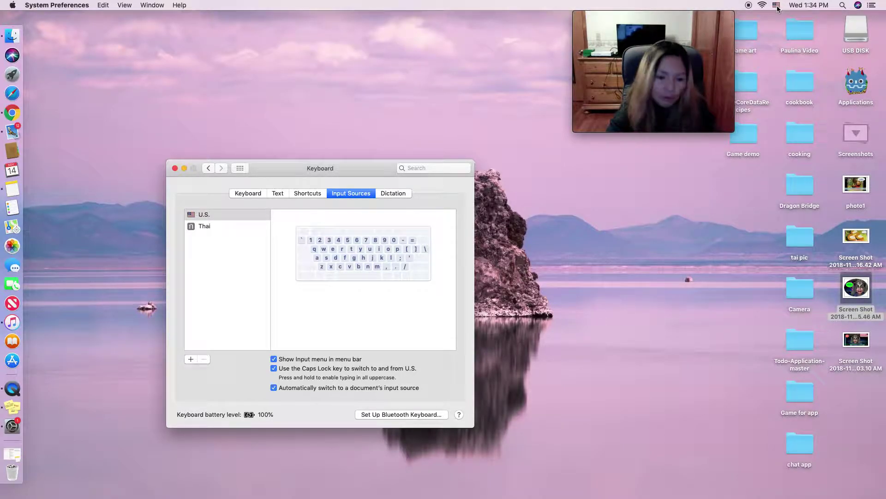
Toggle typing input to Thai and back to U.S. with Caps Lock, then view key repeat settings
key("Caps_Lock")
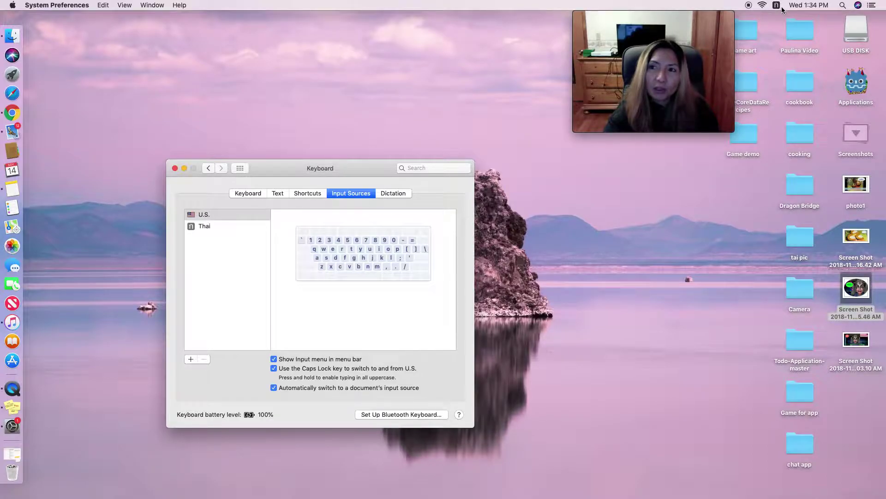
key("Caps_Lock")
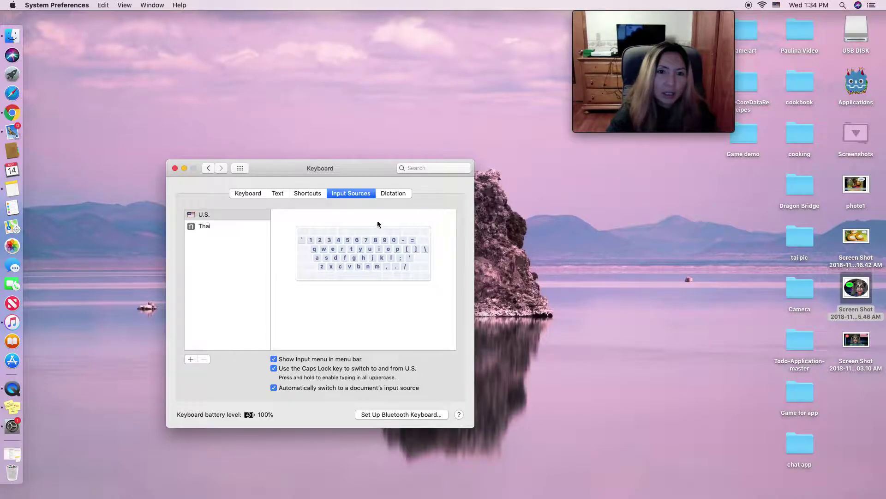
left_click(249, 194)
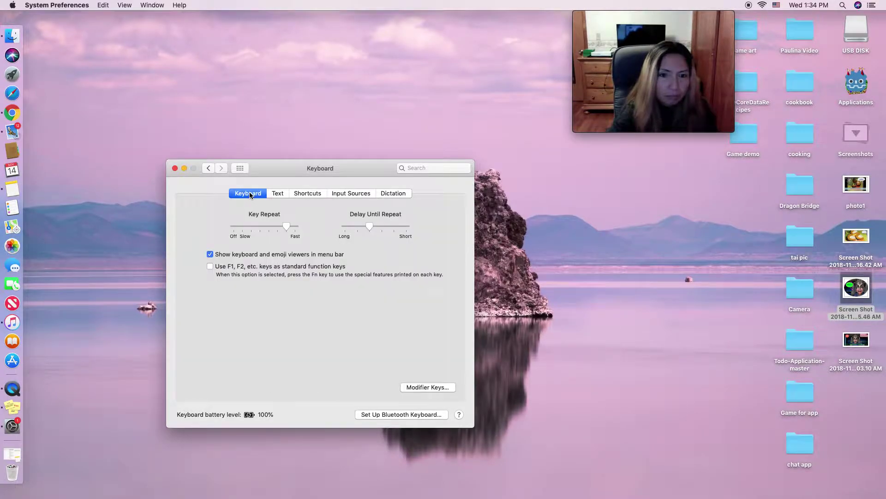
Review the Text replacement settings, then the Mission Control keyboard shortcuts
left_click(284, 194)
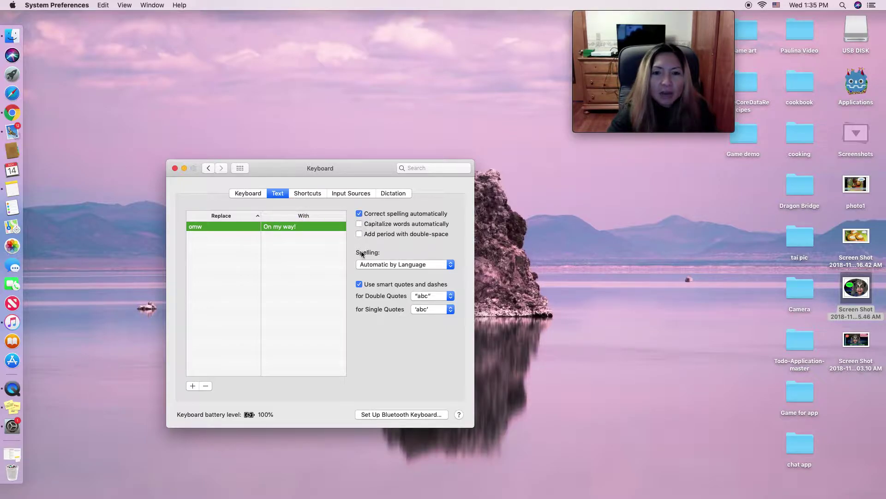
left_click(307, 192)
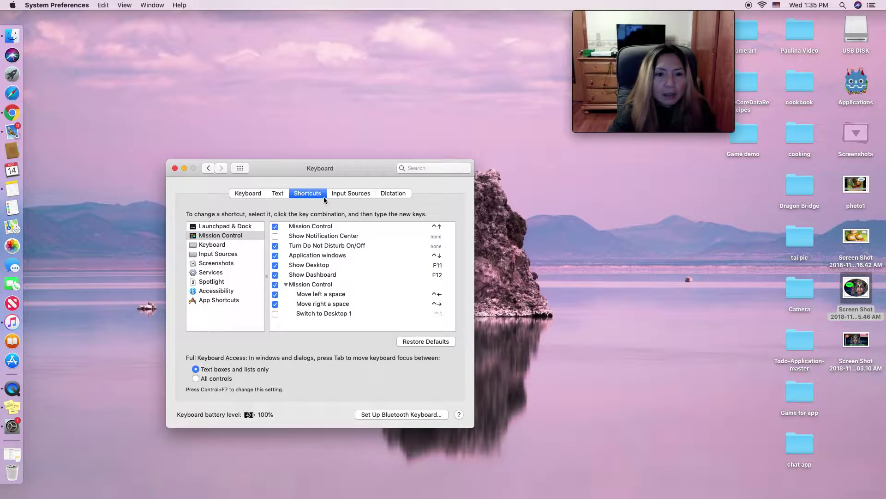
Check that Dictation is Off and return to Input Sources listing U.S. and Thai
left_click(345, 195)
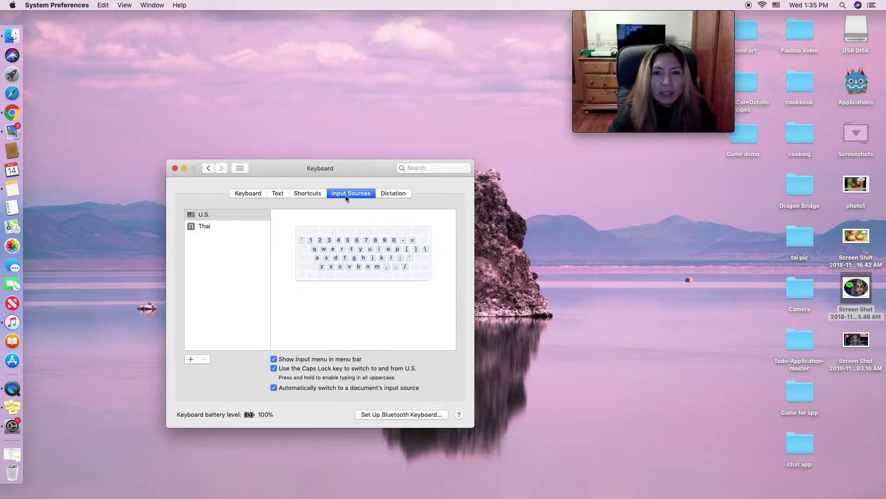
left_click(394, 196)
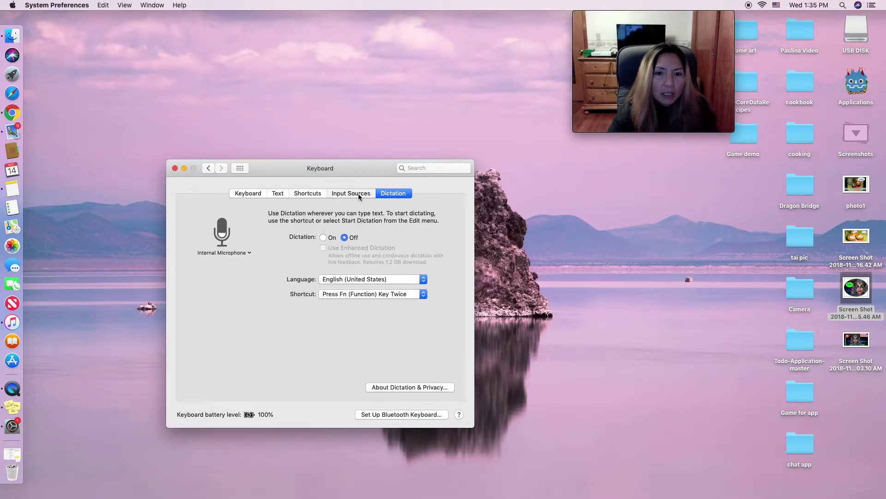
left_click(358, 193)
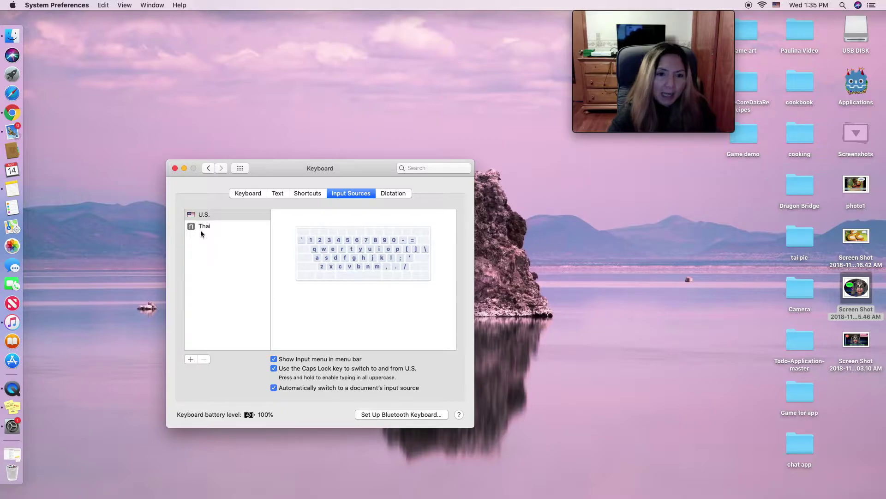